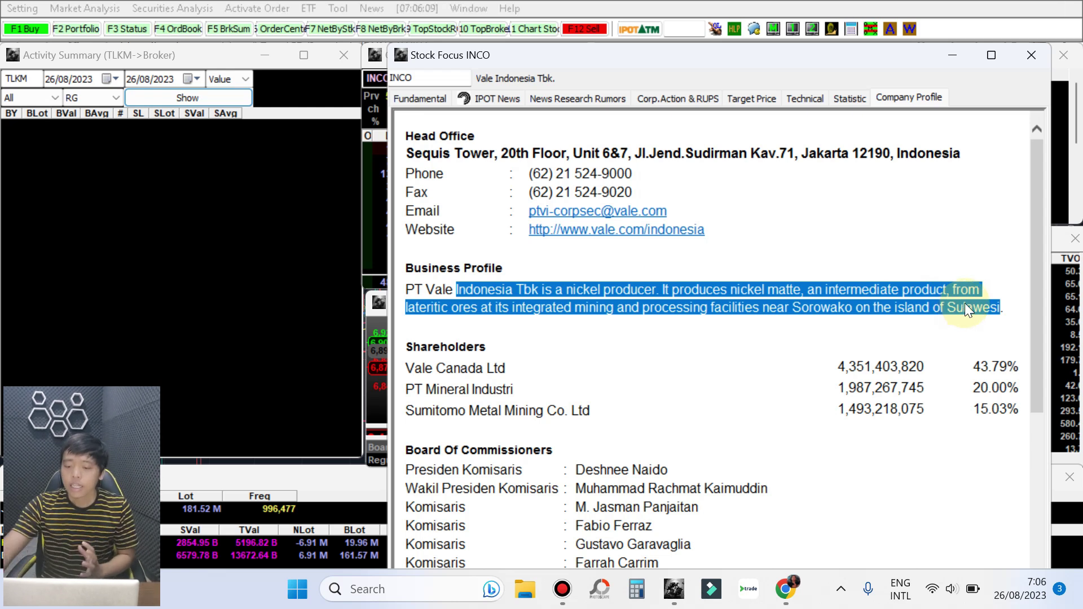
# - Switch to Chrome and view the Harga wajar spreadsheet and the INCO chart in TradingView
pyautogui.click(785, 589)
pyautogui.click(468, 12)
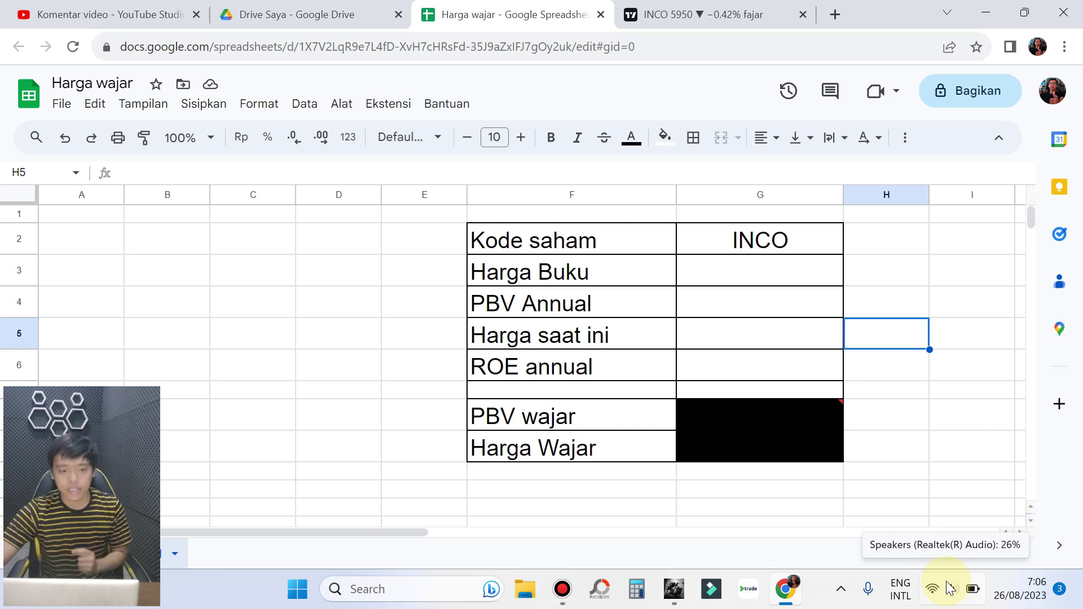
pyautogui.click(145, 8)
pyautogui.click(339, 14)
pyautogui.click(507, 14)
pyautogui.click(687, 17)
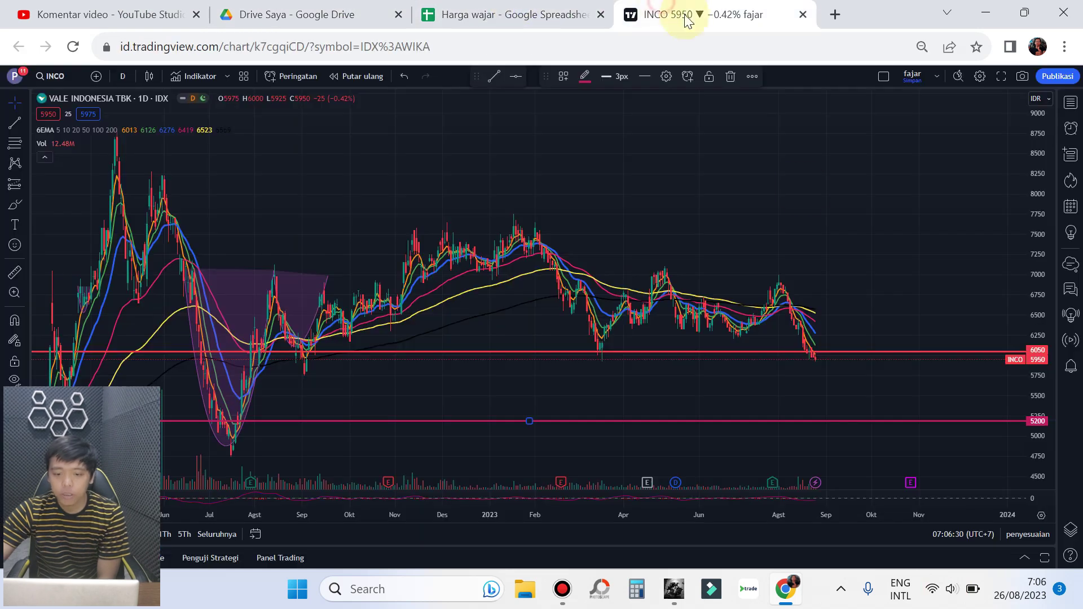
pyautogui.click(508, 14)
# - Display INCO's fundamental data in the trading terminal's Stock Focus window and return to the Harga wajar spreadsheet in Chrome
pyautogui.click(787, 587)
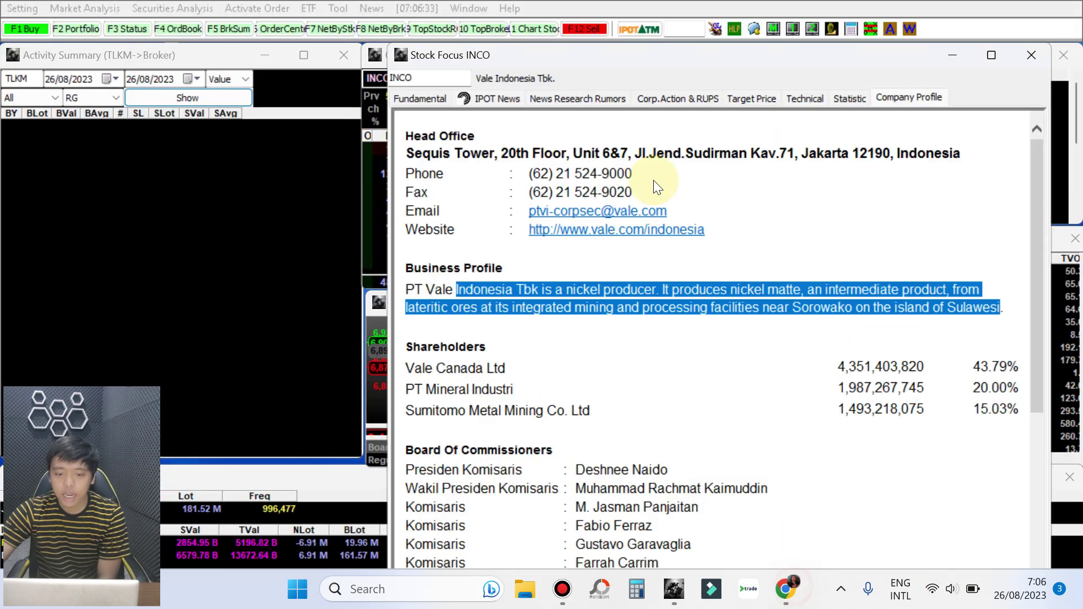
pyautogui.click(435, 99)
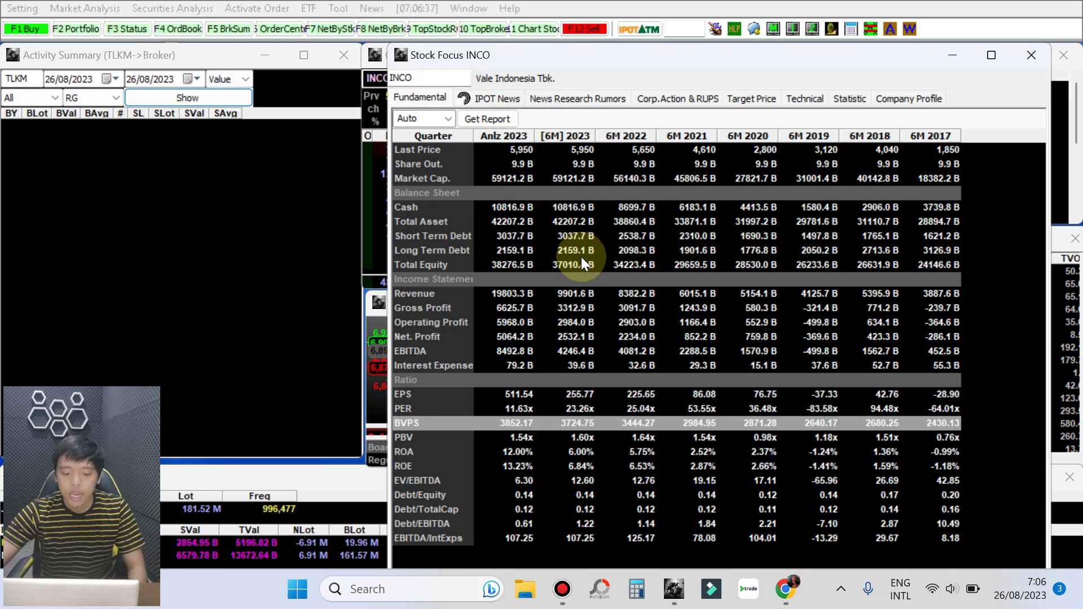
pyautogui.click(786, 589)
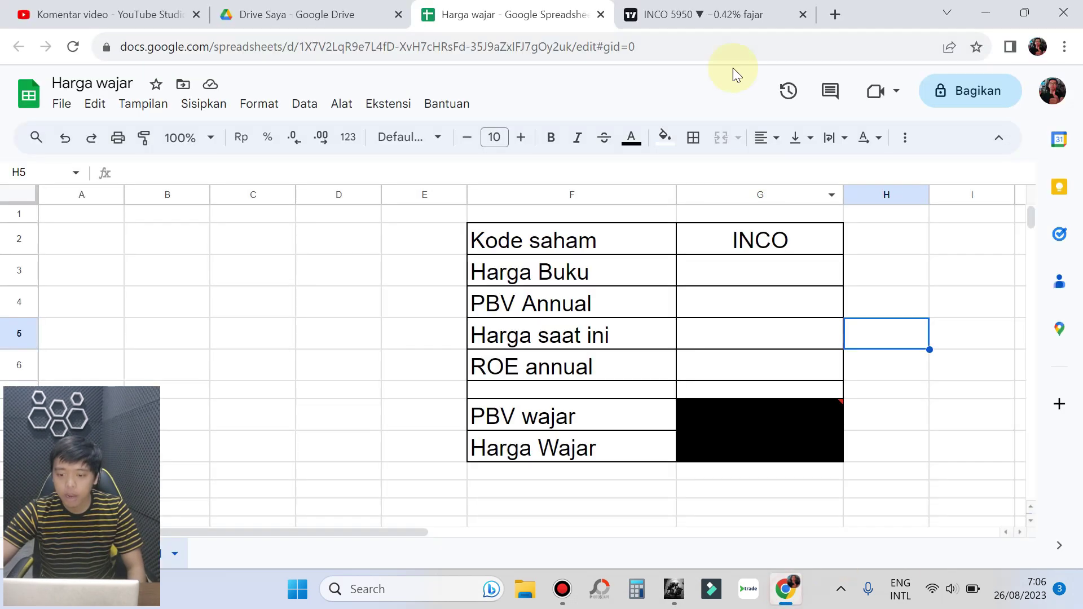
pyautogui.click(727, 14)
pyautogui.click(590, 8)
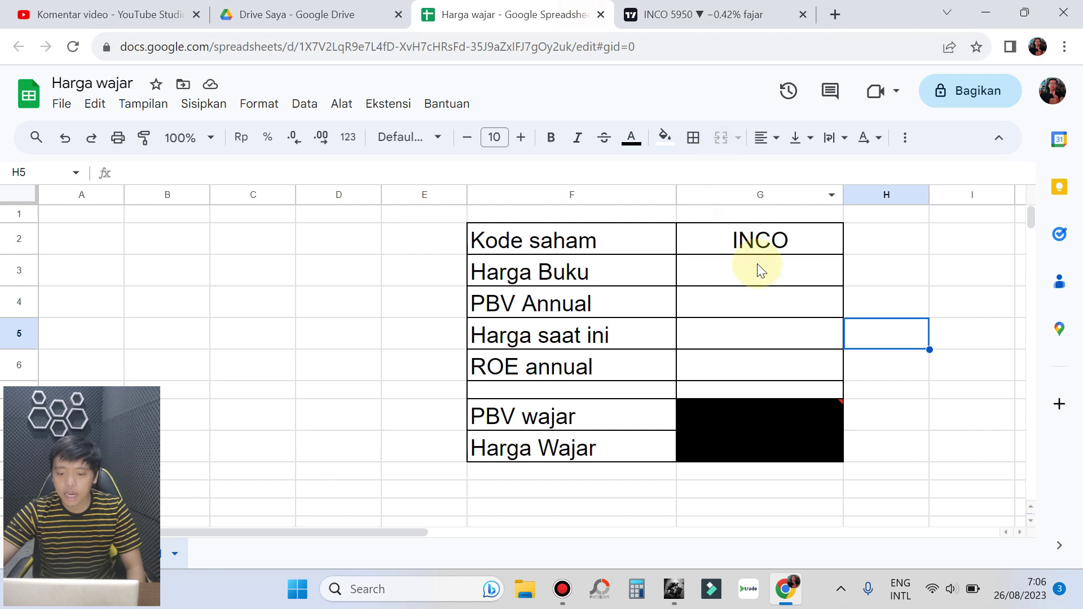
# - Enter 3852,17 as INCO's Harga Buku in cell G3, taken from the annualised 2023 BVPS in the trading terminal
pyautogui.click(707, 273)
pyautogui.click(793, 592)
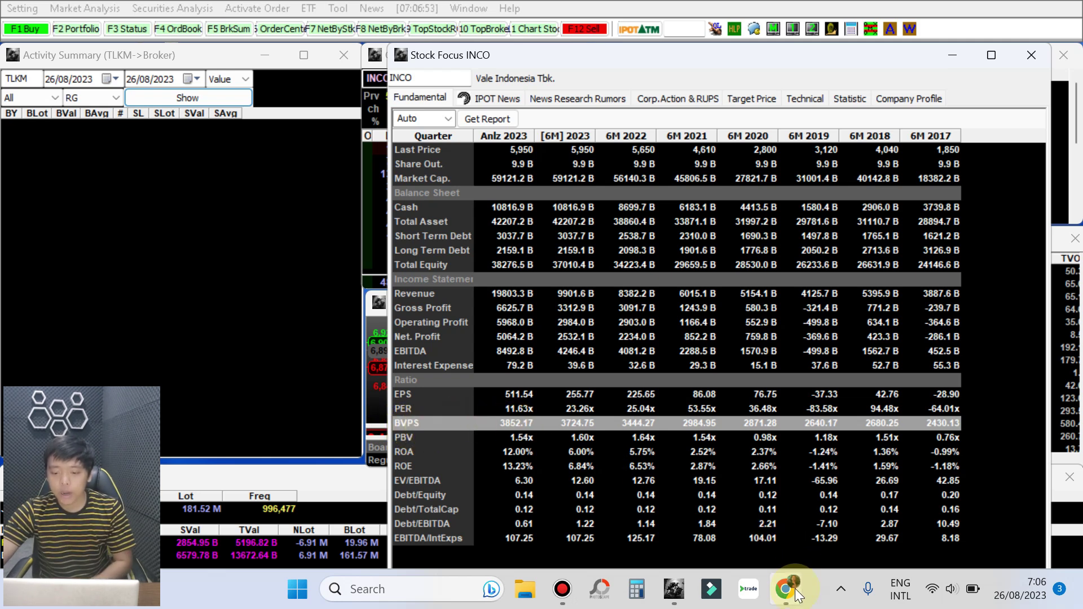
pyautogui.hotkey('alt', 'Tab')
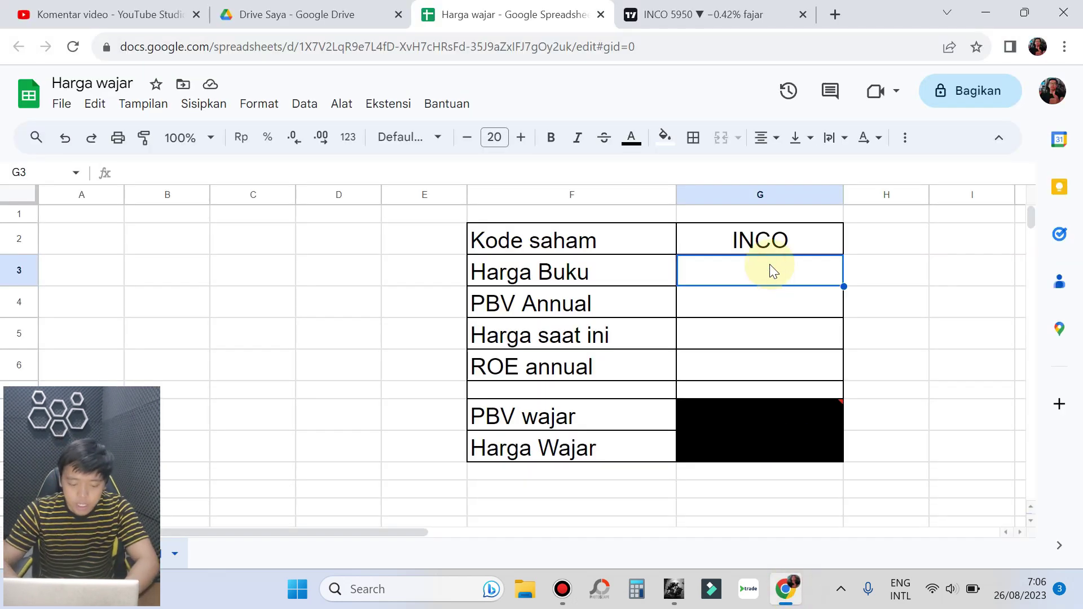
pyautogui.write('38')
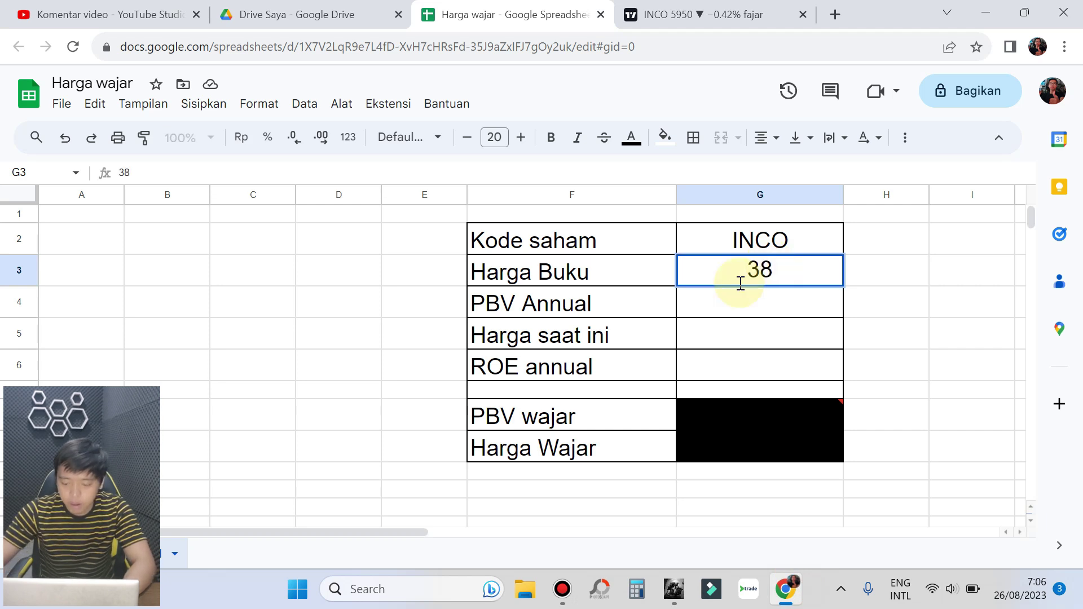
pyautogui.click(788, 587)
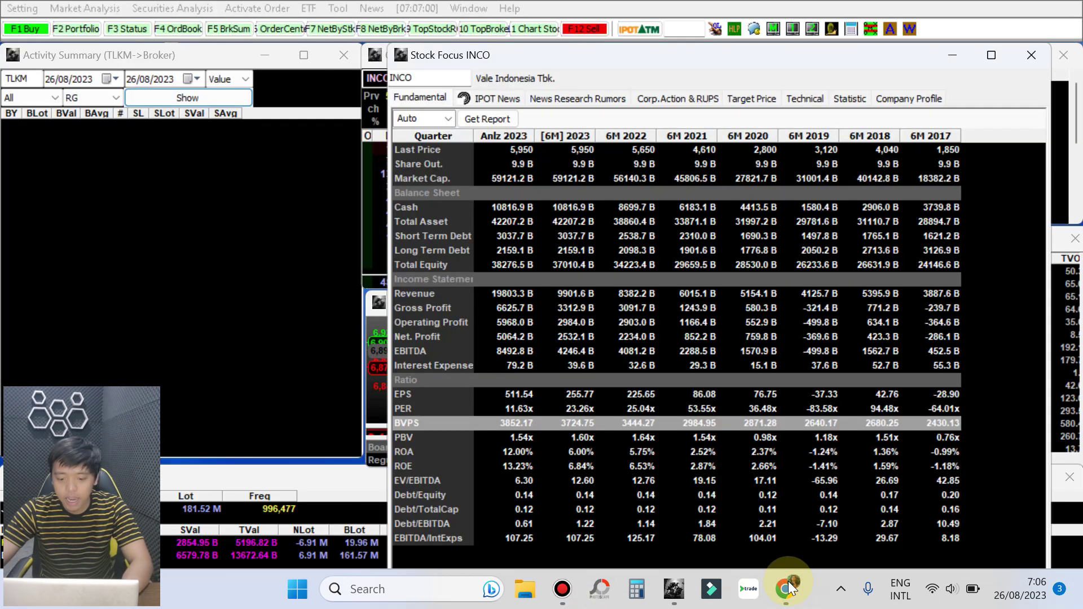
pyautogui.click(788, 586)
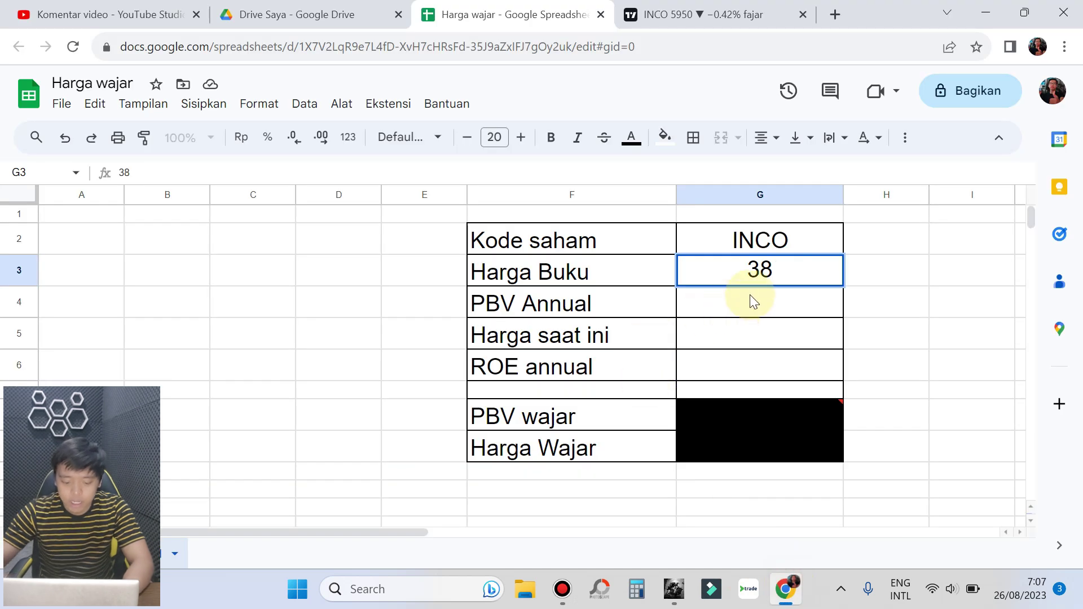
pyautogui.write('52,')
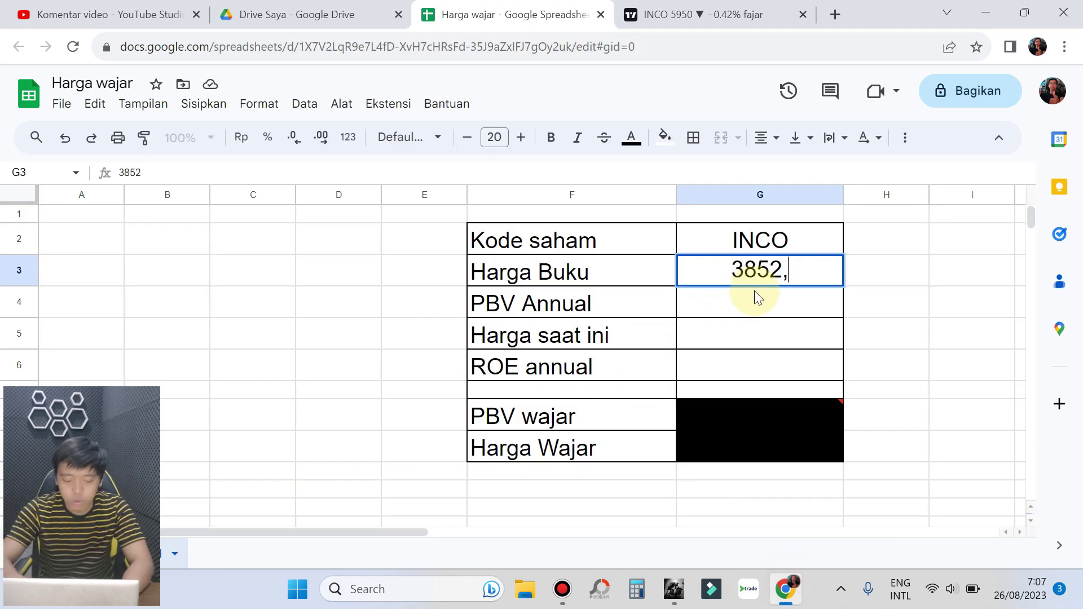
pyautogui.write('72')
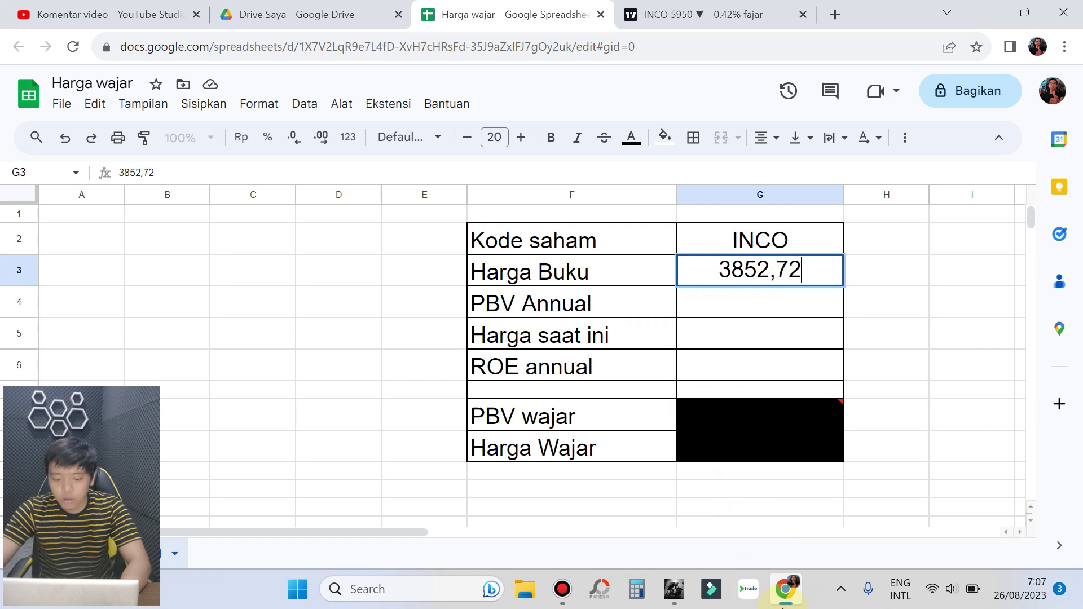
pyautogui.click(793, 598)
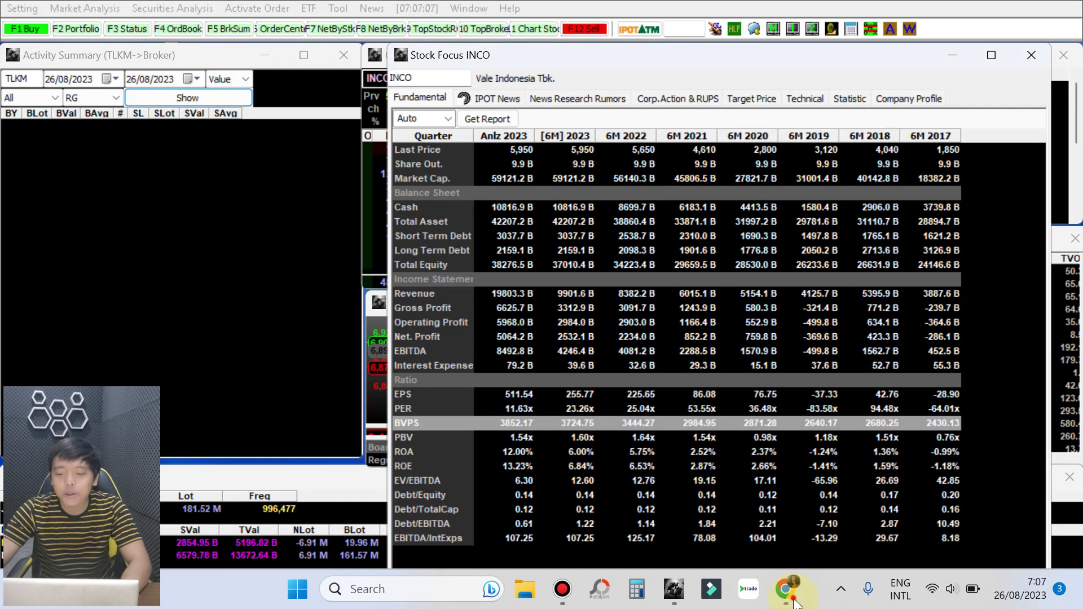
pyautogui.click(793, 599)
pyautogui.press('BackSpace')
pyautogui.press('BackSpace')
pyautogui.write('17')
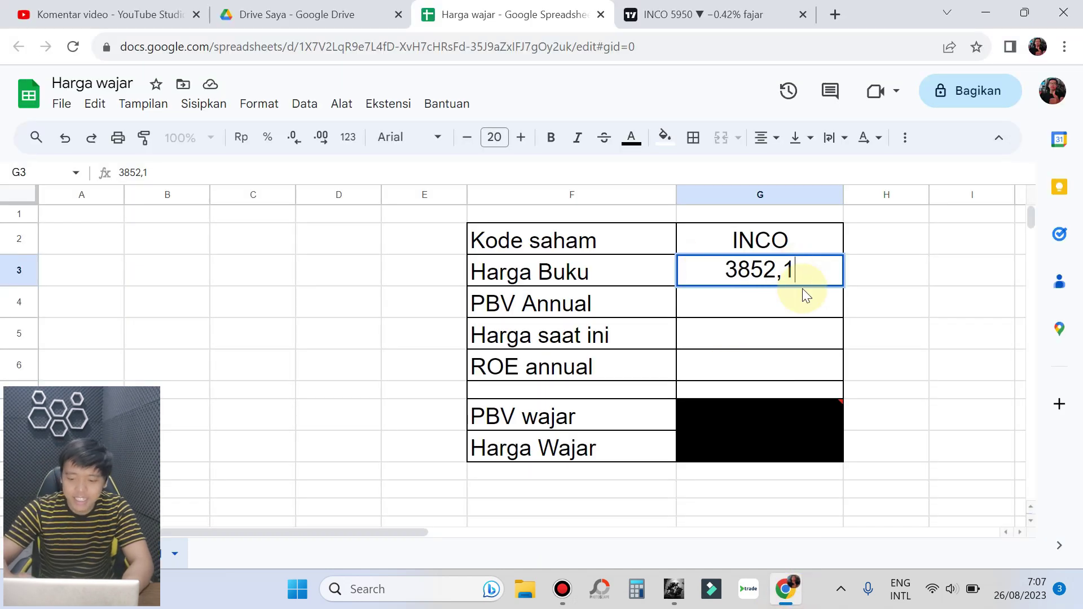
# - Look up INCO's annualised 2023 PBV in the trading terminal and enter 1,54 as PBV Annual in the Chrome sheet
pyautogui.click(786, 589)
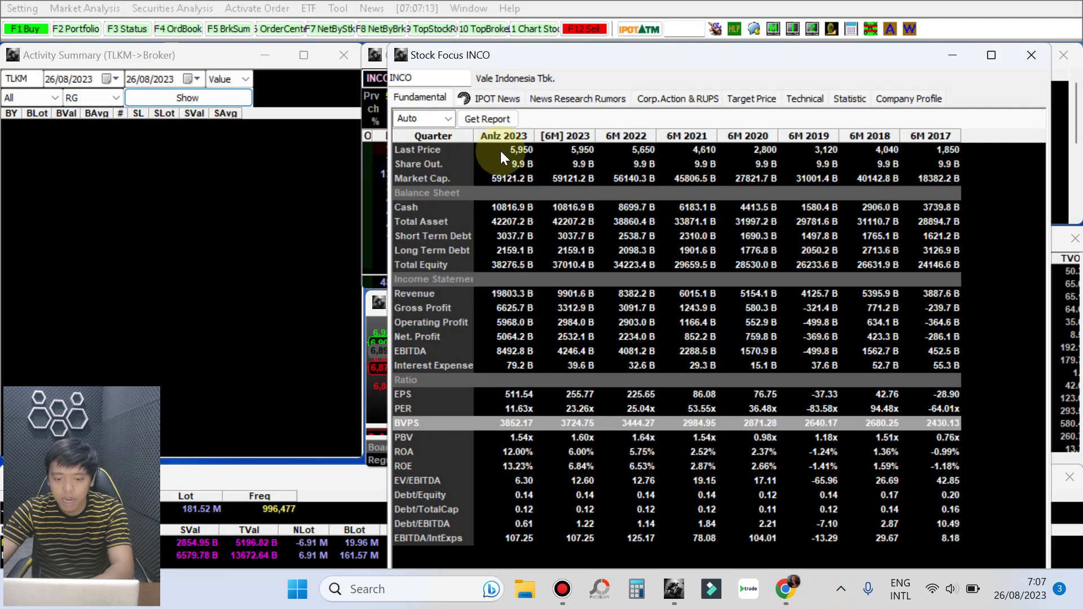
pyautogui.click(411, 438)
pyautogui.click(786, 590)
pyautogui.click(750, 307)
pyautogui.write('1,5')
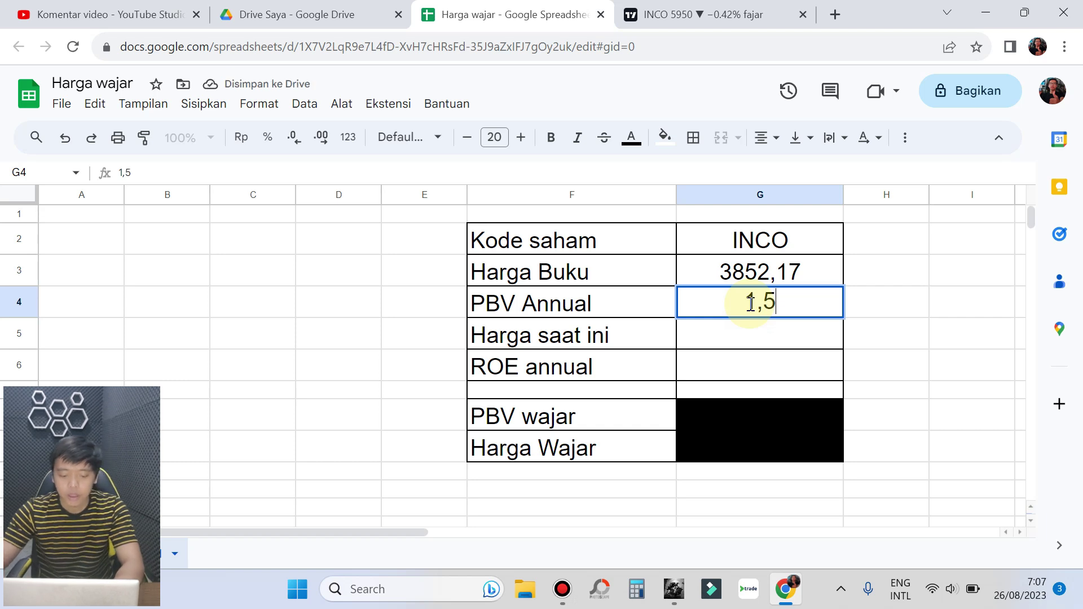
pyautogui.write('4')
pyautogui.press('Return')
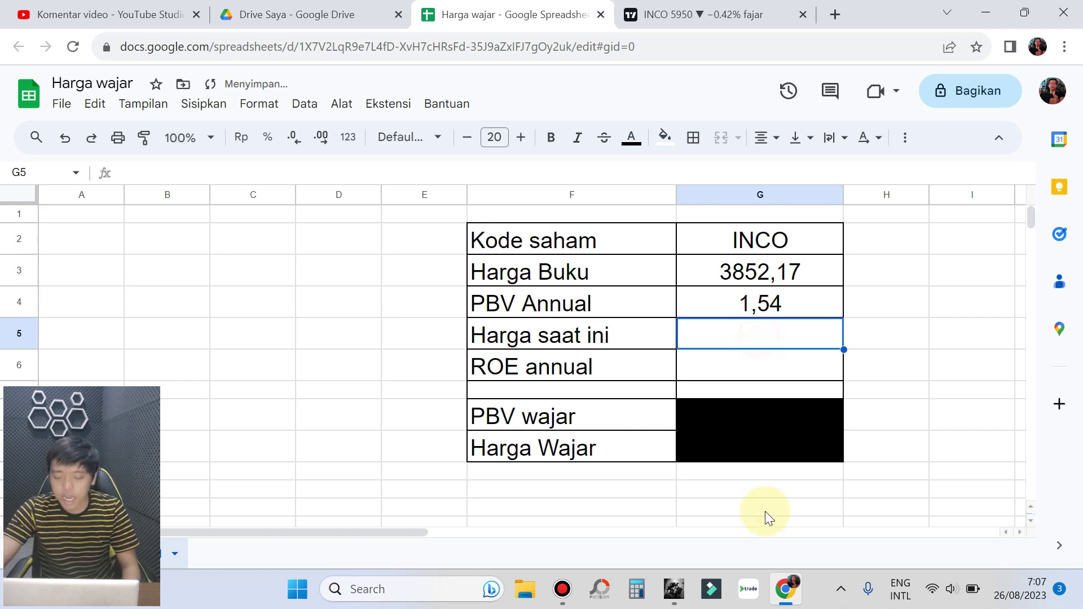
# - Check INCO's last price in the trading terminal and enter 5950 as Harga saat ini in the Chrome sheet
pyautogui.hotkey('alt', 'Tab')
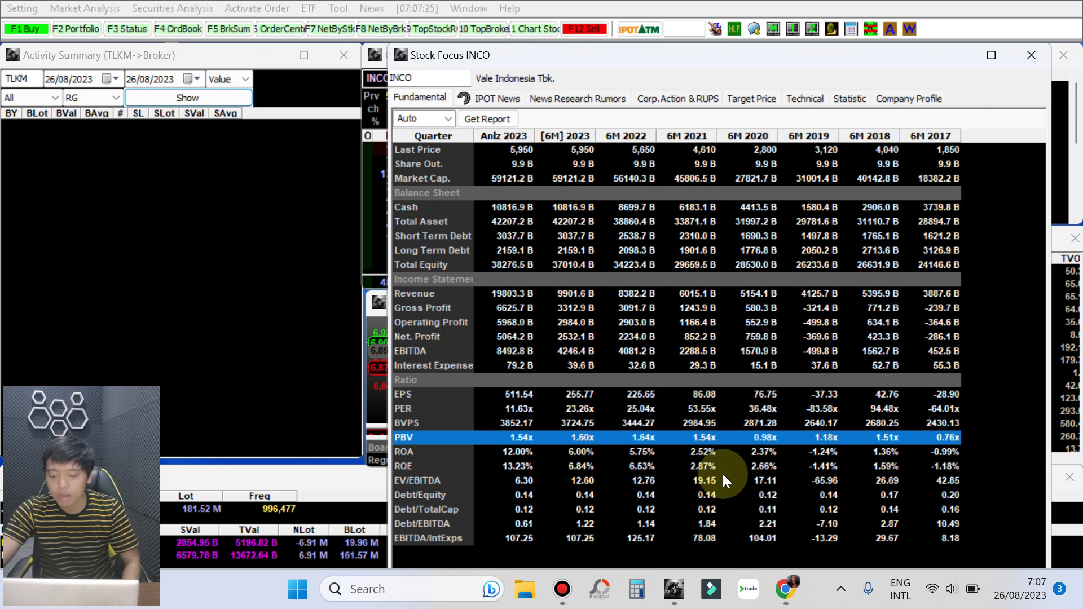
pyautogui.click(786, 589)
pyautogui.write('5950')
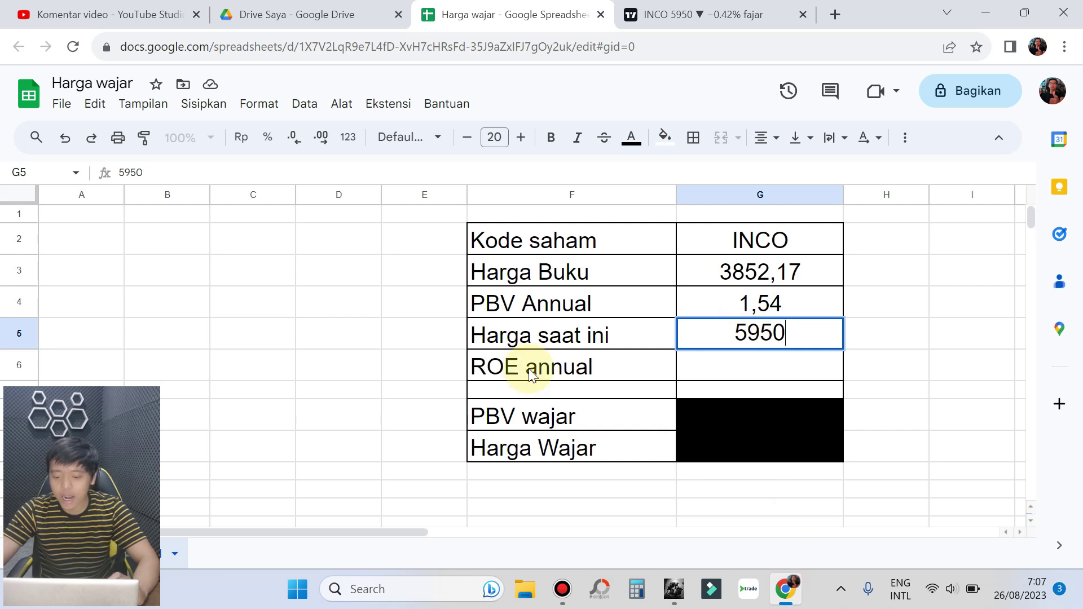
# - Look up INCO's annualised 2023 ROE in the trading terminal and enter 13,23 as ROE annual in the Chrome sheet
pyautogui.click(785, 589)
pyautogui.click(418, 467)
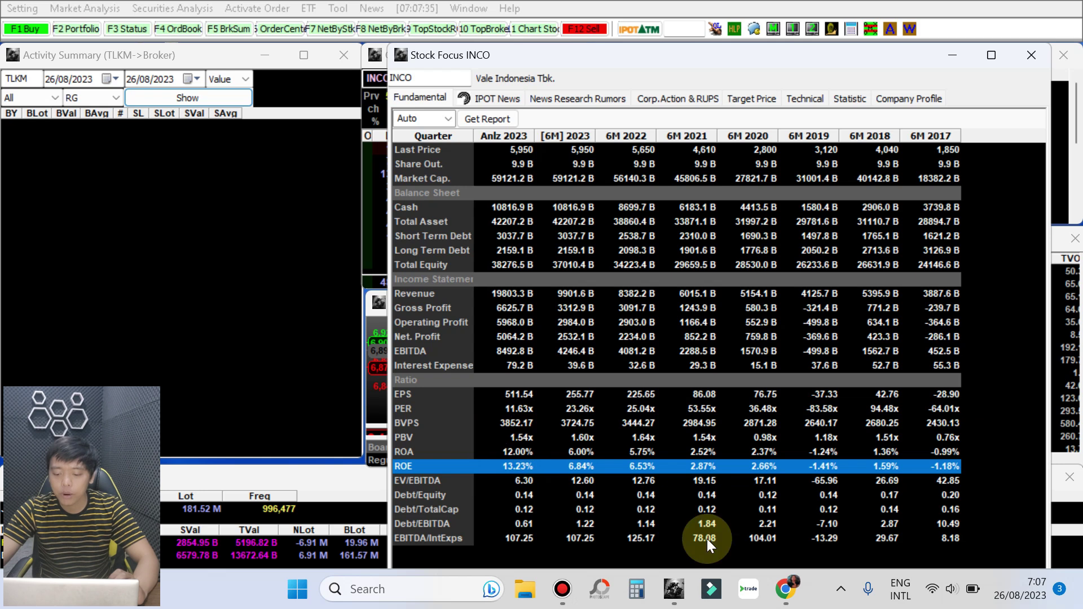
pyautogui.click(786, 589)
pyautogui.click(747, 375)
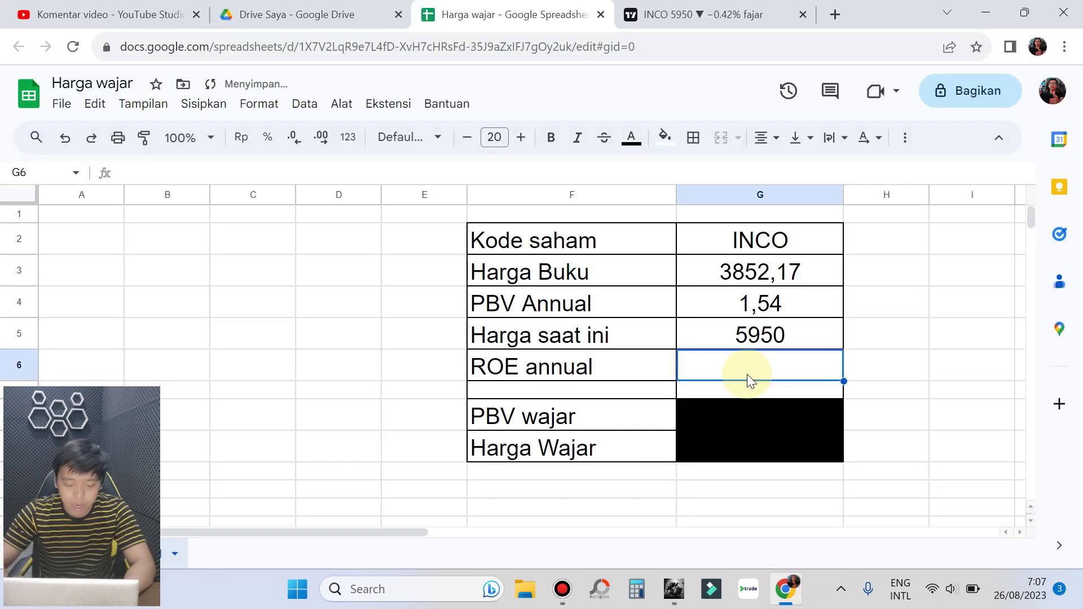
pyautogui.write('13,')
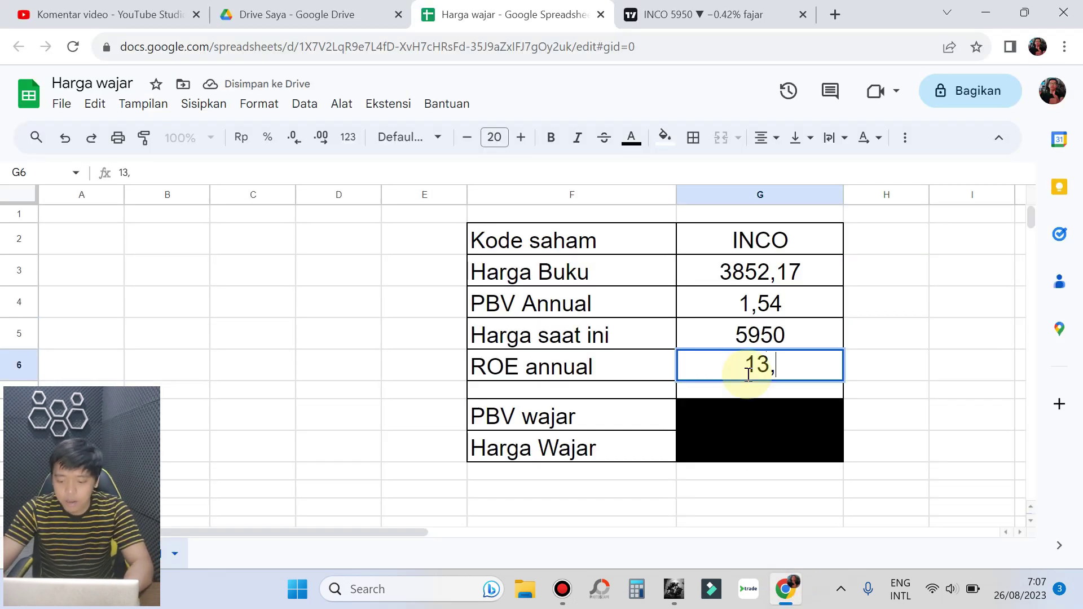
pyautogui.click(786, 589)
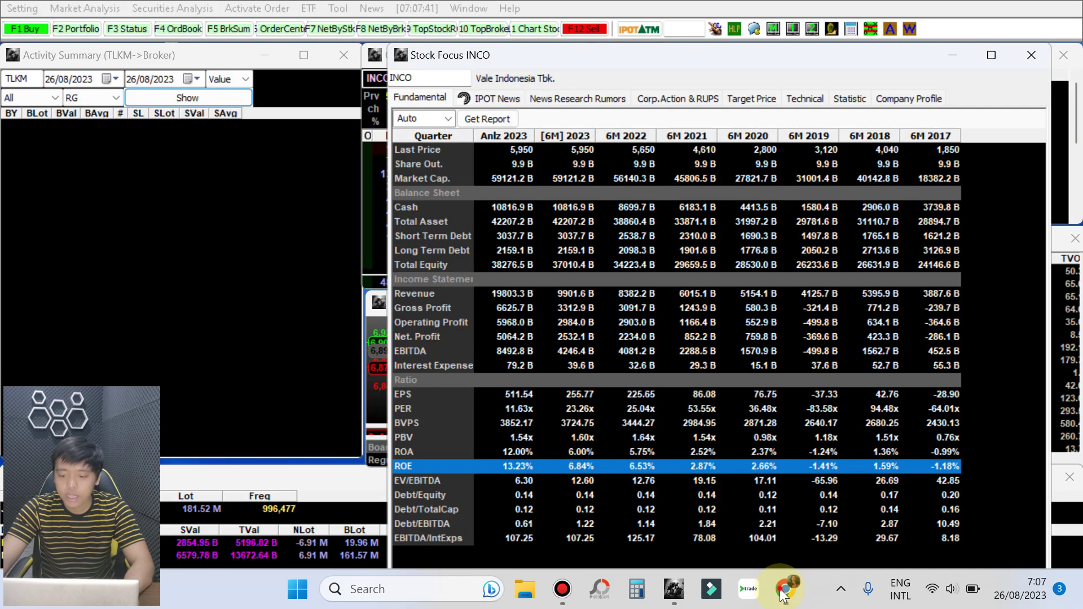
pyautogui.click(786, 589)
pyautogui.write('23')
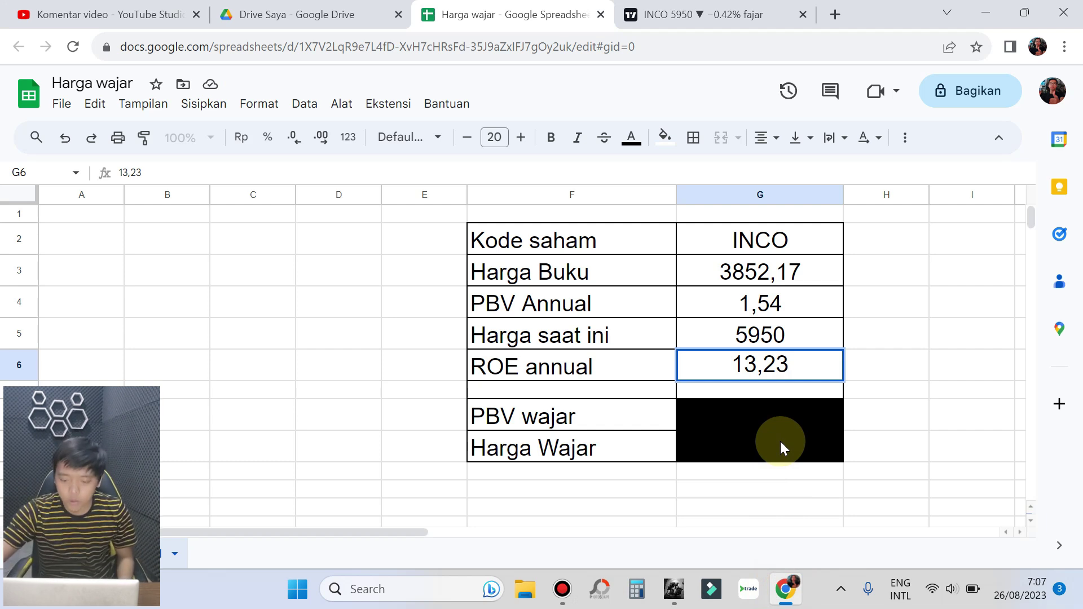
# - Change the fill colour of the blacked-out PBV wajar and Harga Wajar result cells to white
pyautogui.moveTo(764, 414); pyautogui.dragTo(767, 449)
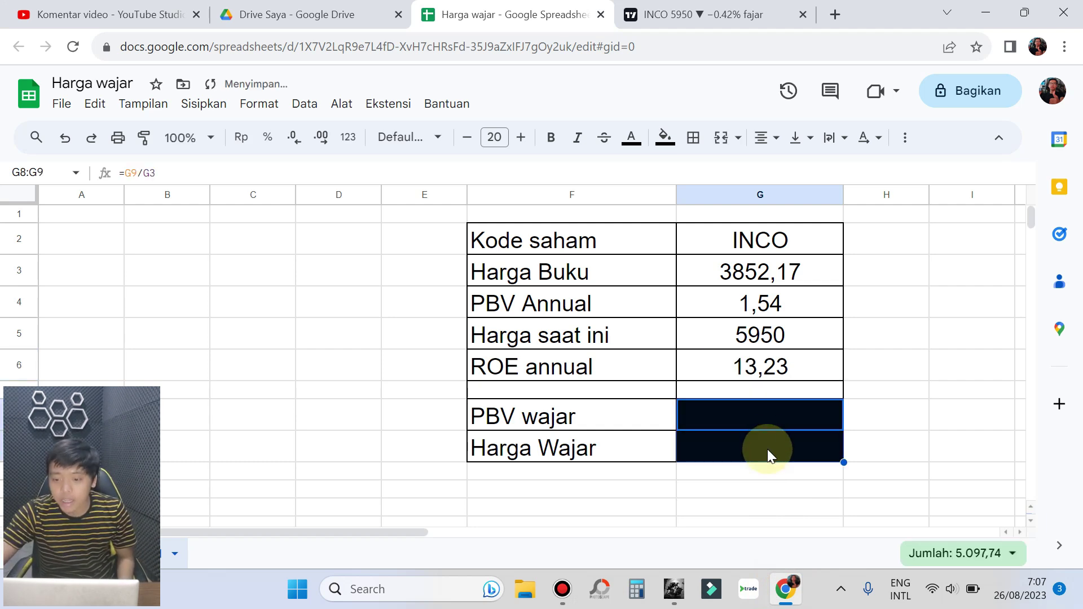
pyautogui.click(665, 148)
pyautogui.press('Escape')
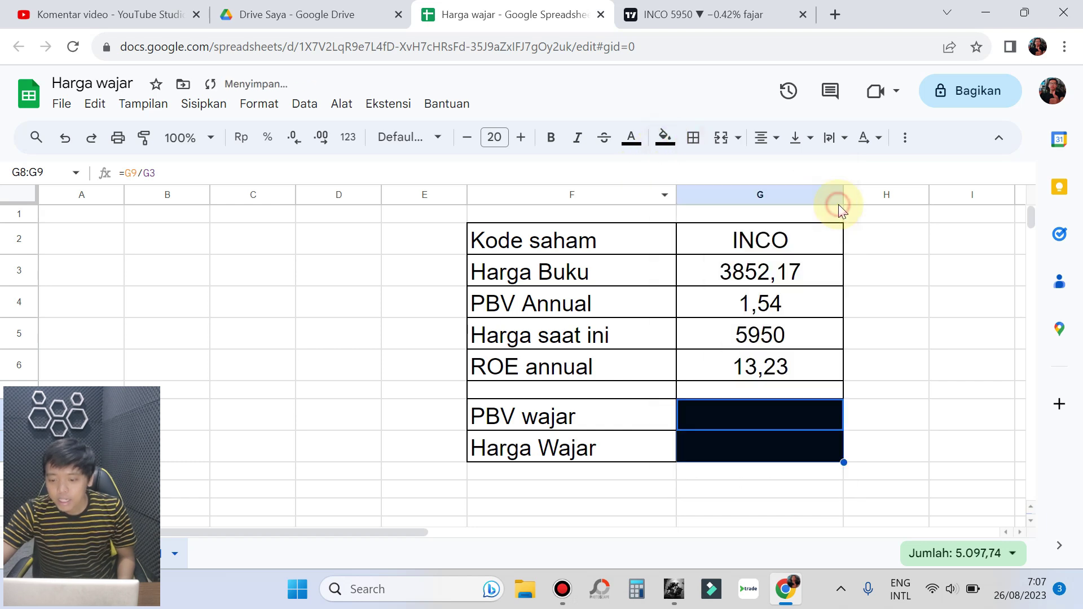
pyautogui.moveTo(762, 419); pyautogui.dragTo(766, 446)
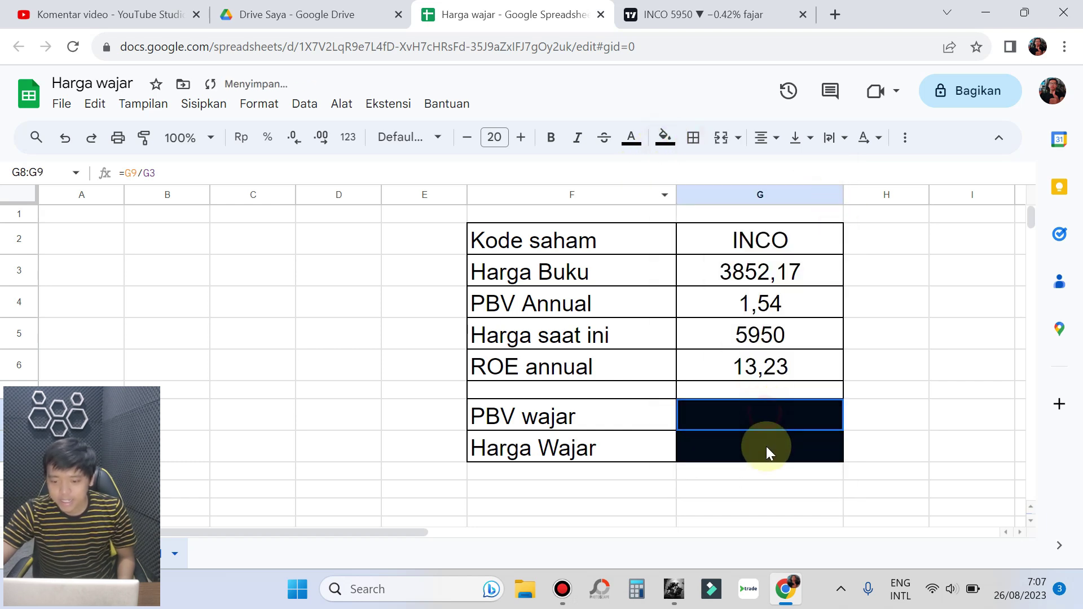
pyautogui.click(671, 150)
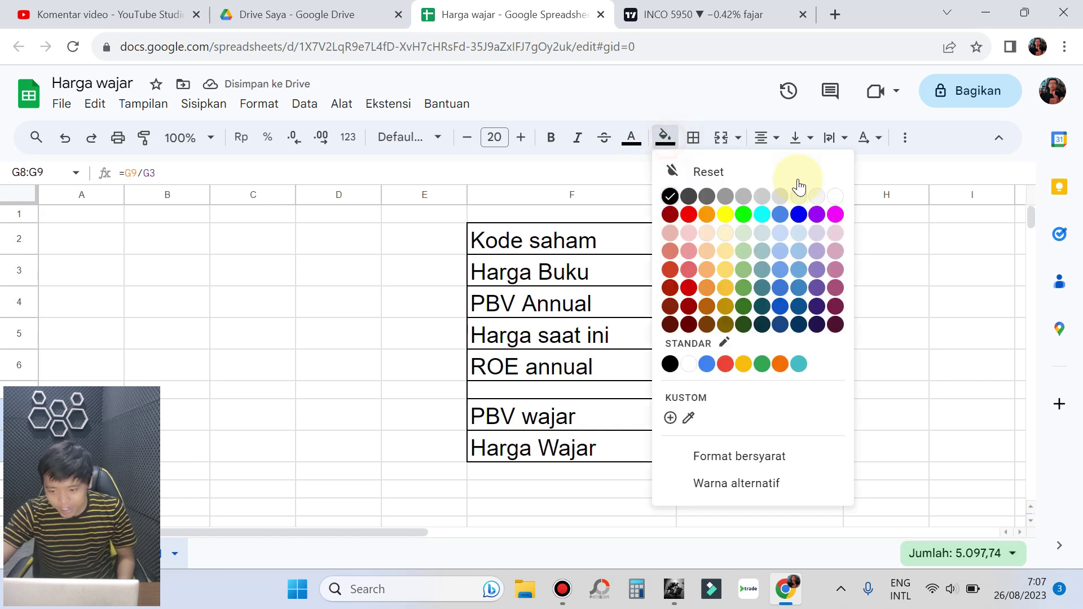
pyautogui.click(831, 195)
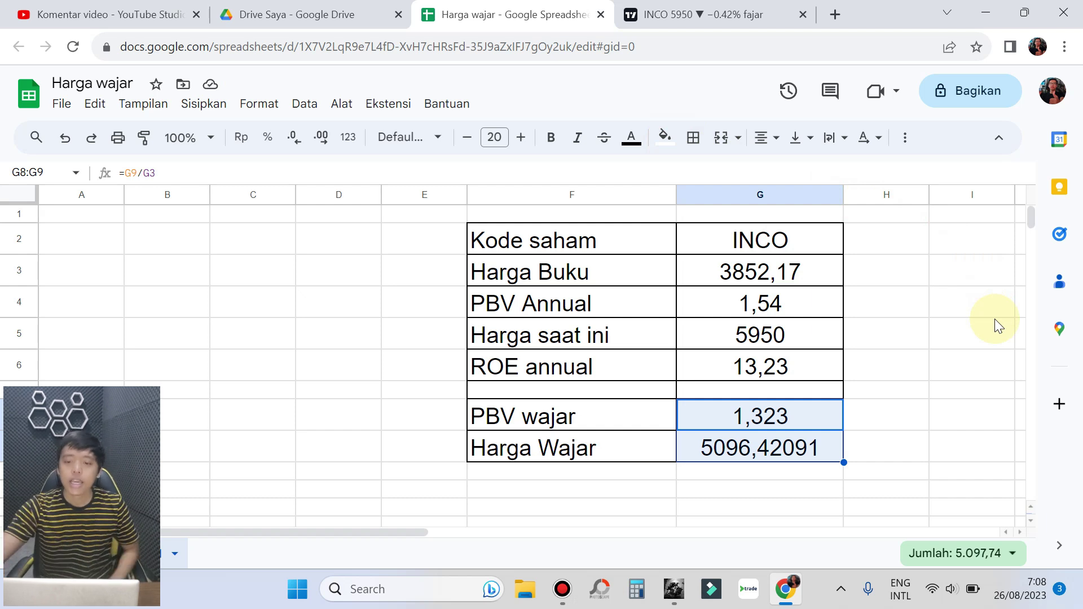
# - Examine INCO's 2022 price peak and the following decline on the TradingView chart
pyautogui.click(704, 13)
pyautogui.hscroll(-10, 721, 253)
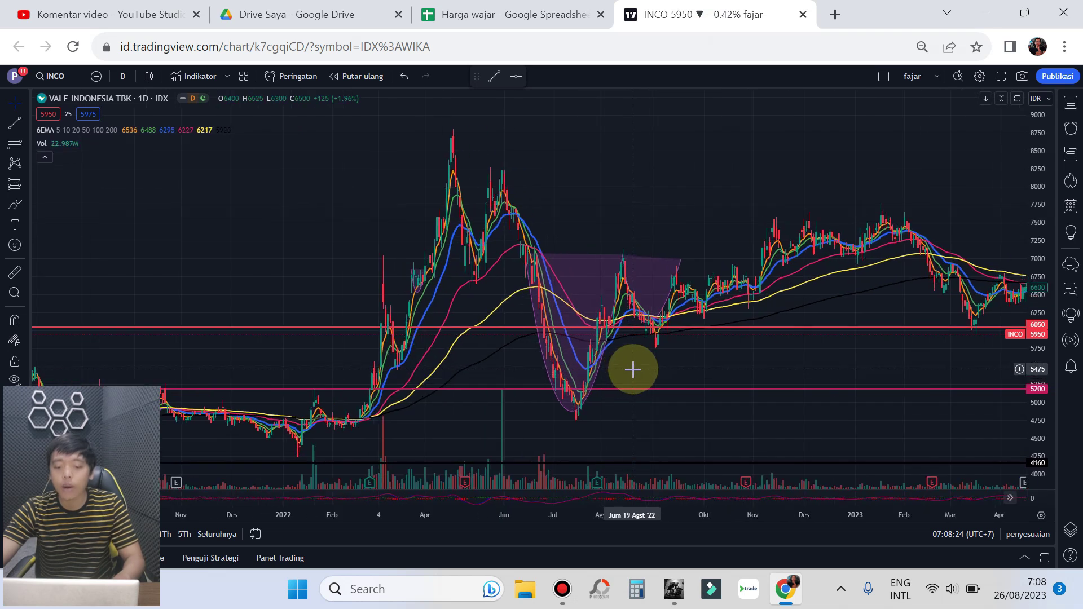
pyautogui.scroll(2, 633, 370)
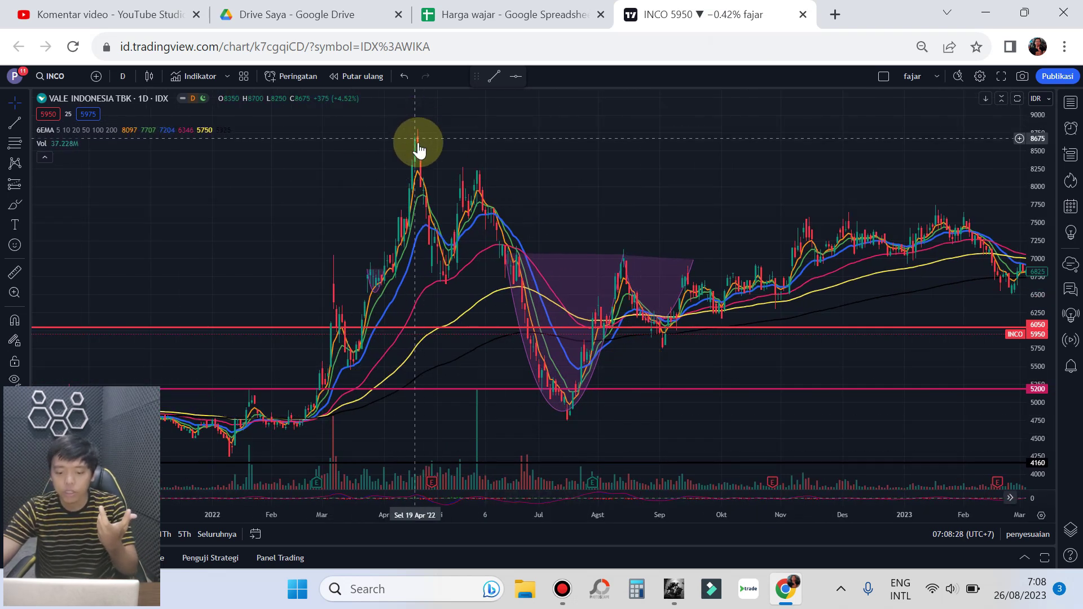
pyautogui.click(551, 391)
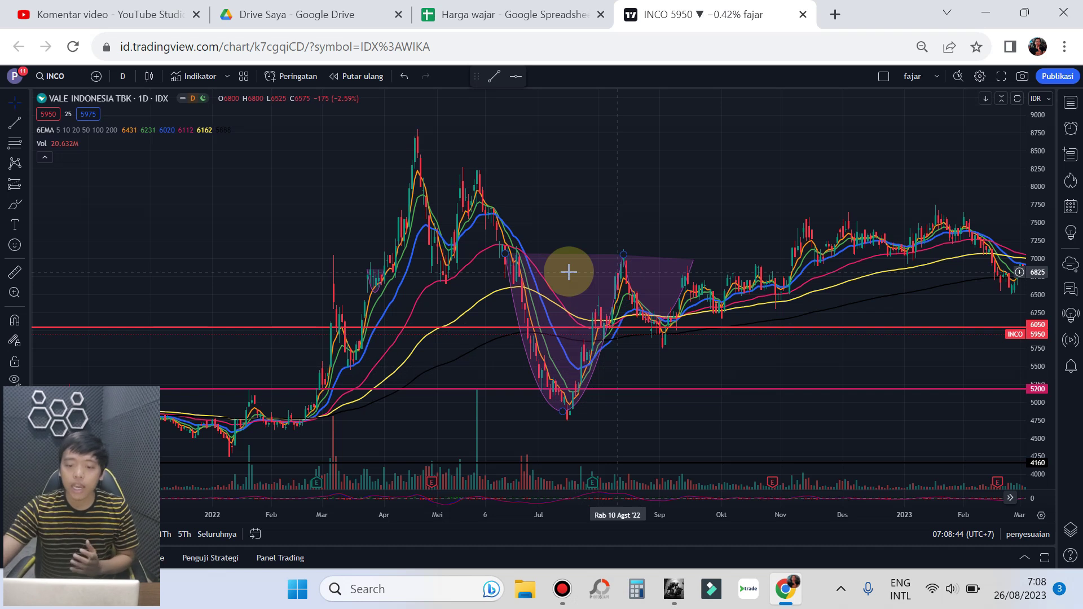
# - Inspect the Harga Wajar result, compare it with INCO's longer price history in TradingView, and return to the trading terminal's fundamental data
pyautogui.click(477, 14)
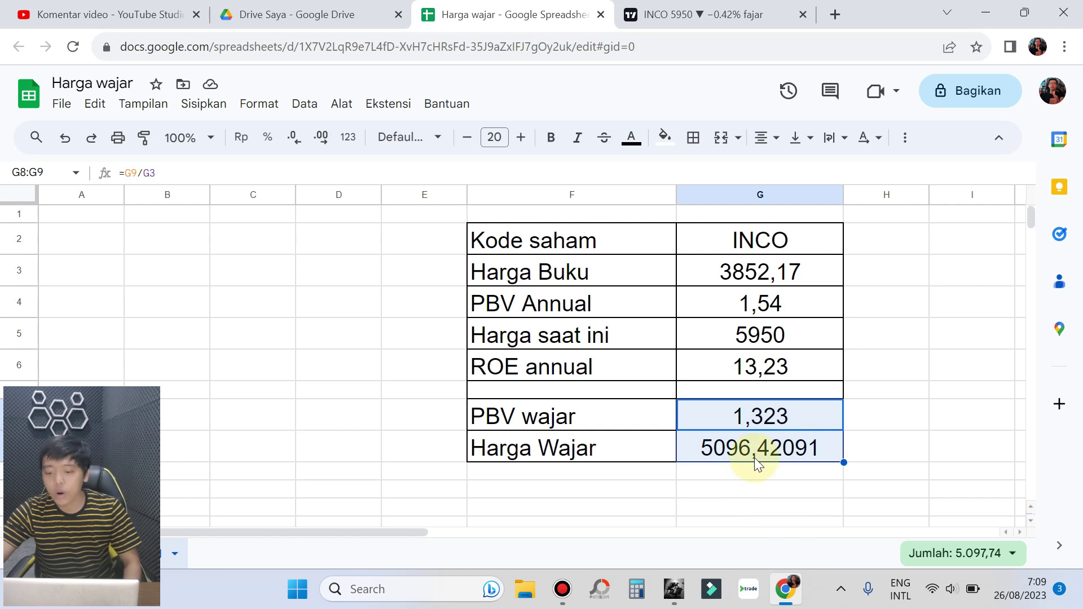
pyautogui.click(756, 454)
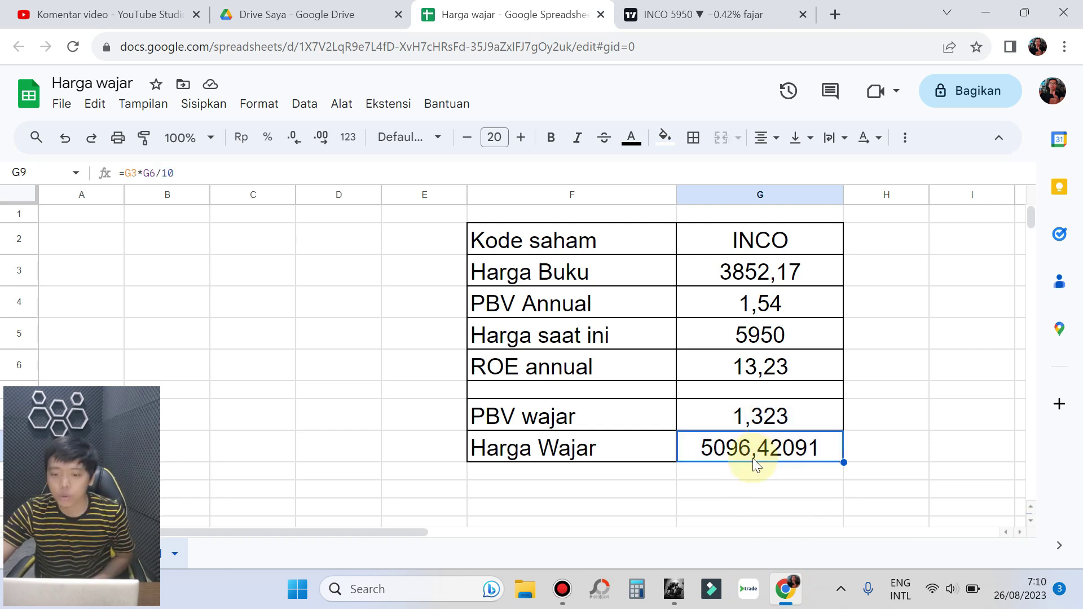
pyautogui.click(702, 13)
pyautogui.moveTo(856, 179); pyautogui.dragTo(761, 346)
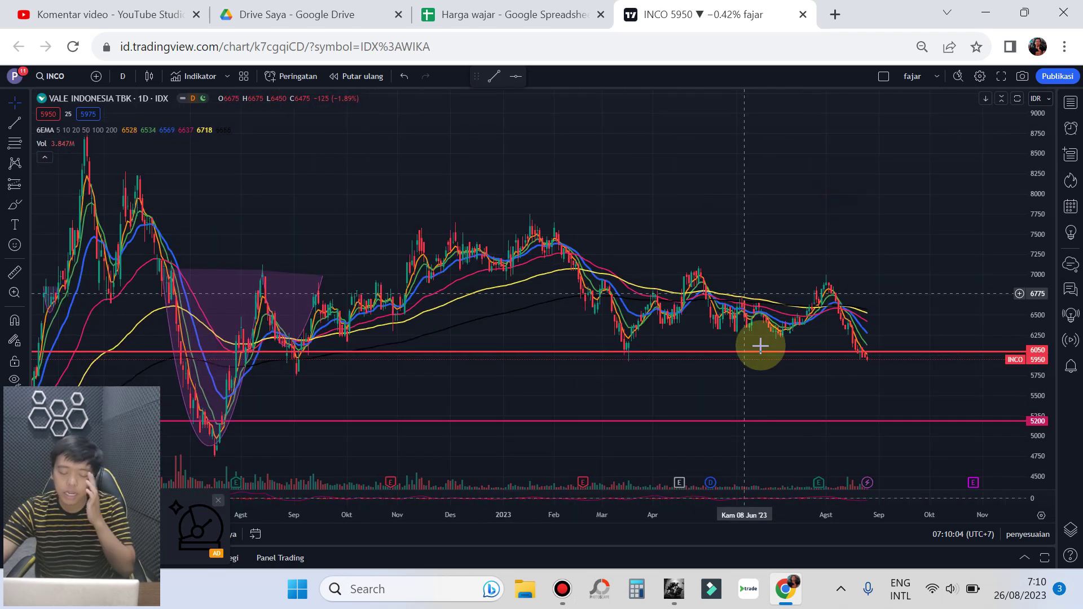
pyautogui.scroll(-4, 800, 256)
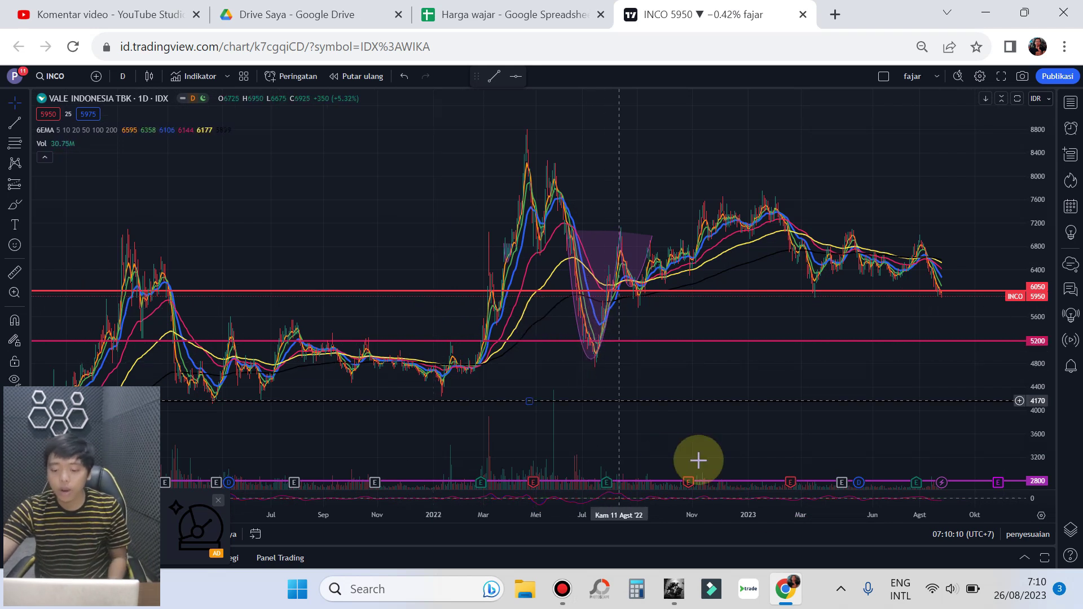
pyautogui.click(787, 589)
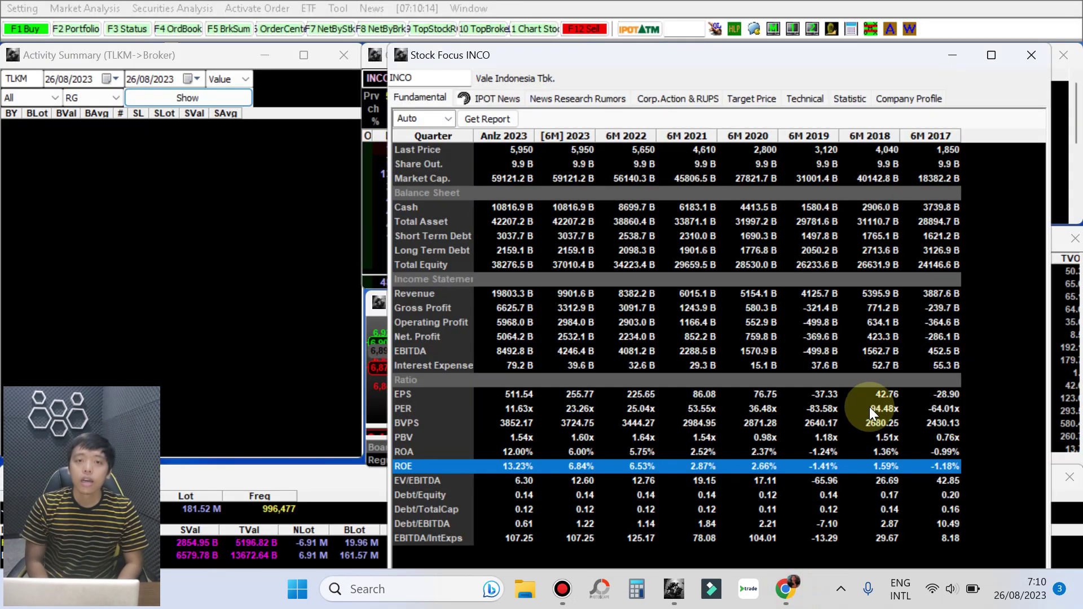